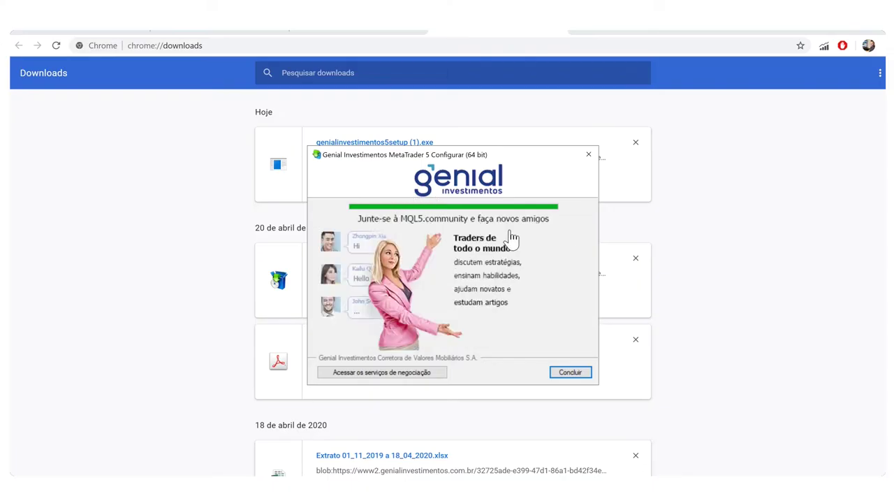
Step: Finish the installer, look over the MQL5 registration page, and close its Chrome tab
click(570, 372)
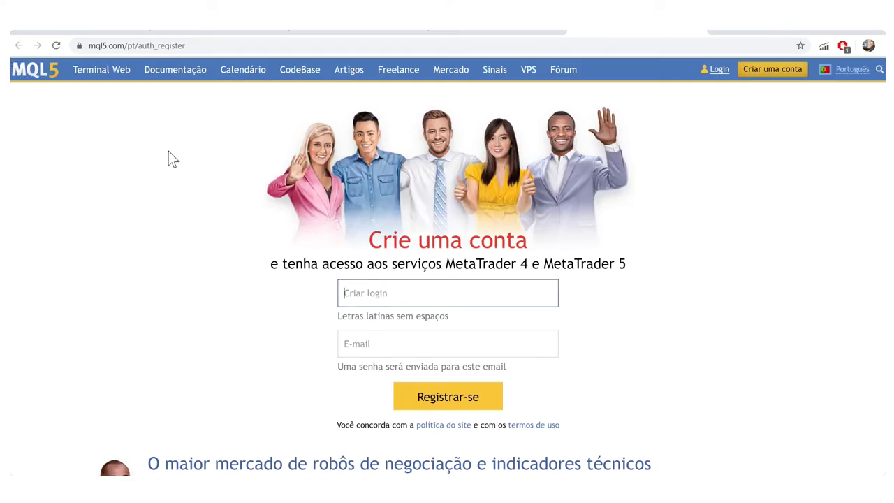
scroll(175, 238, down, 4)
scroll(188, 250, down, 3)
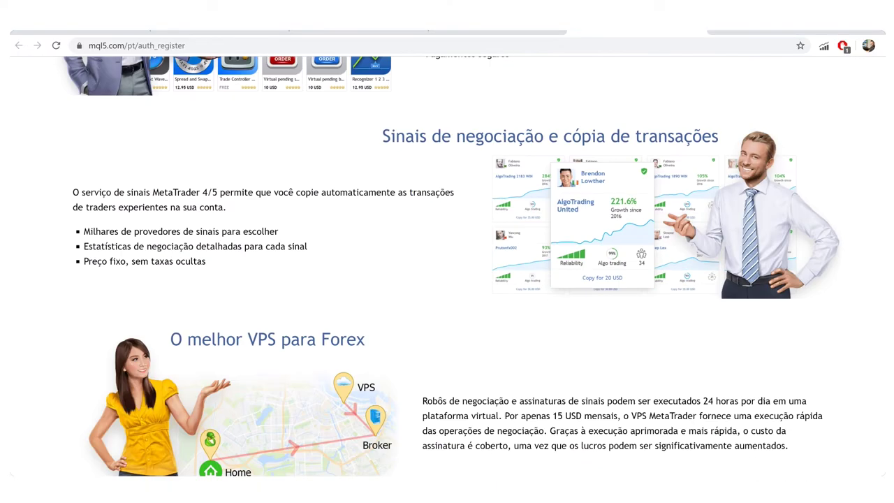
scroll(488, 179, down, 5)
scroll(488, 179, up, 8)
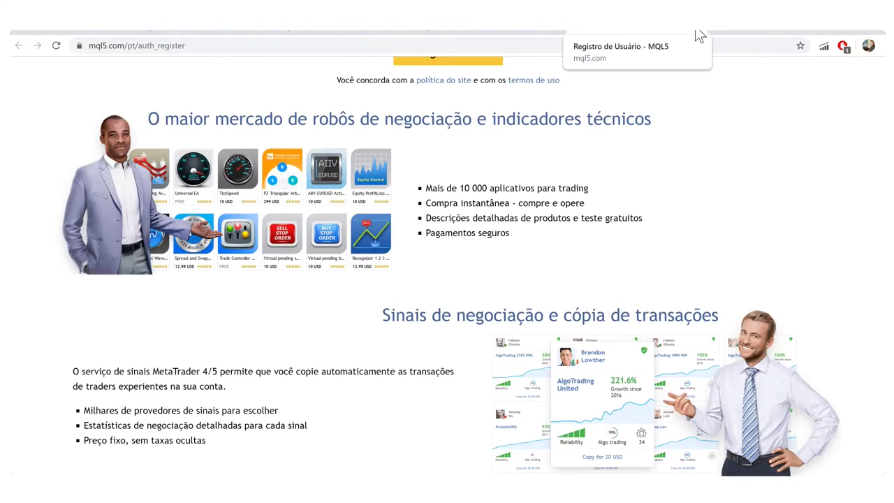
click(695, 31)
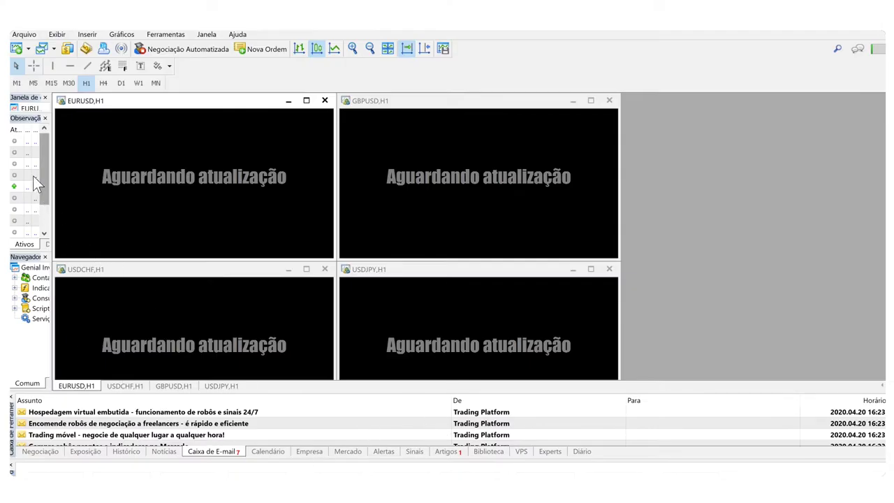
Step: Submit the trading account login with the account number and password on GenialInvestimentos-PRD
click(28, 34)
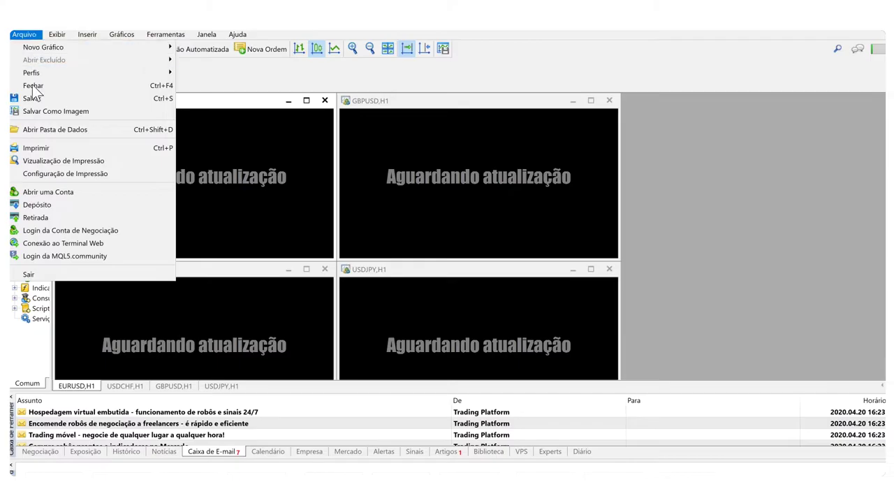
click(54, 232)
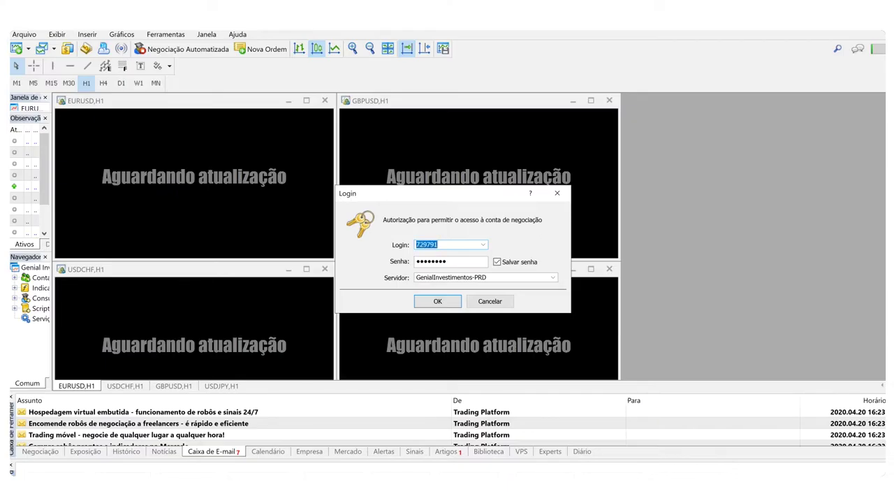
key(Tab)
text(********)
key(Tab)
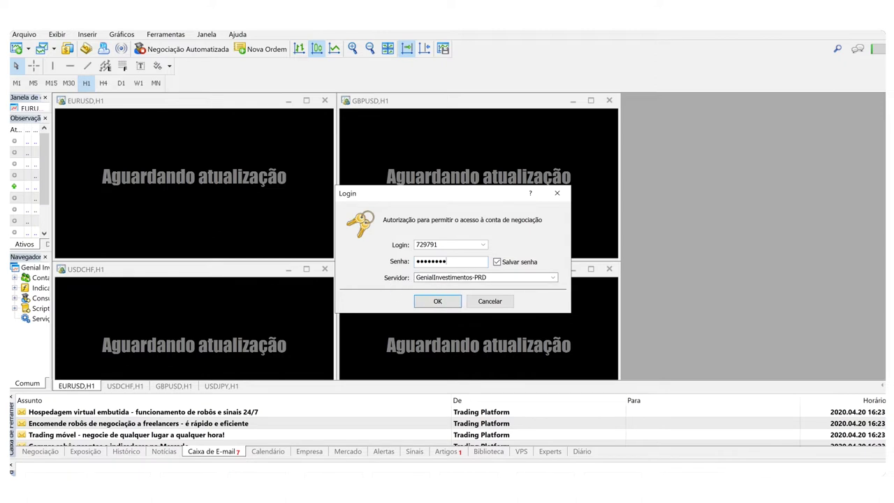
click(431, 303)
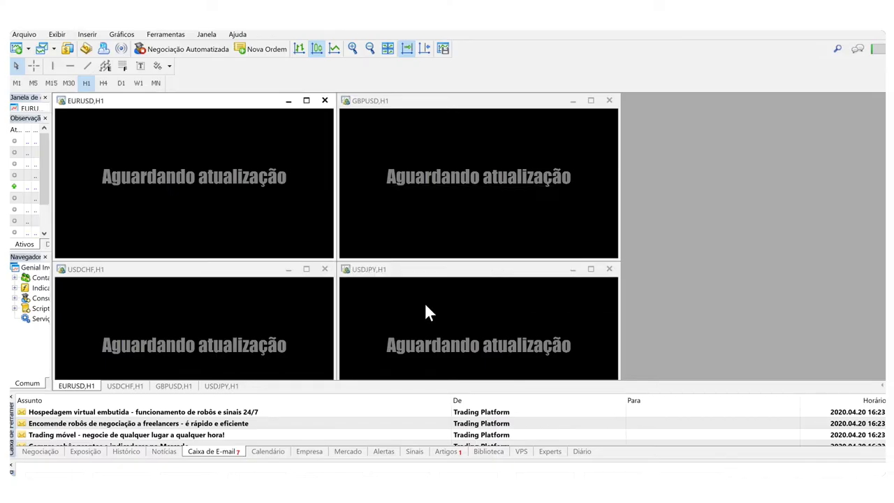
Step: Start Abrir uma Conta, search 'genial investin' and choose the Genial Investimentos broker
click(25, 35)
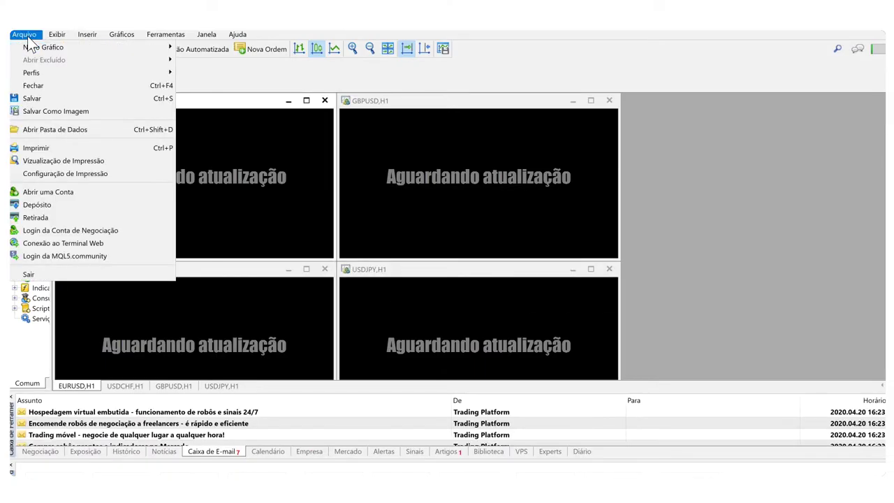
click(77, 198)
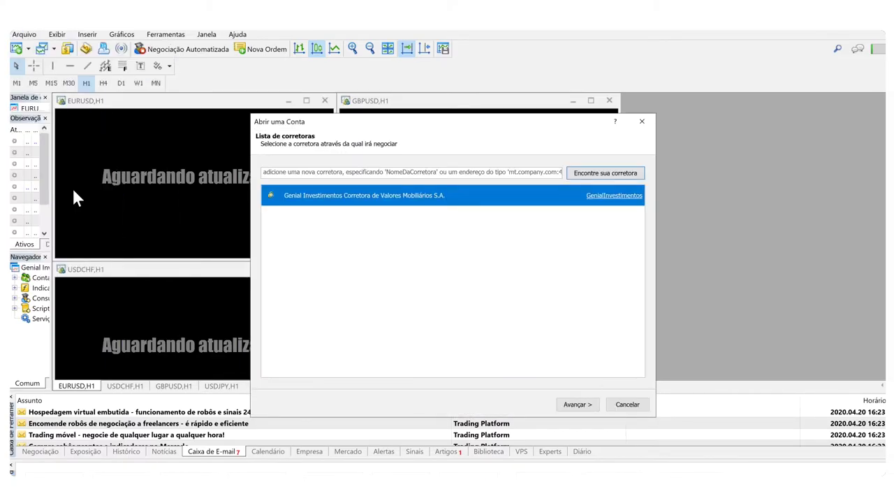
click(304, 175)
text(ge)
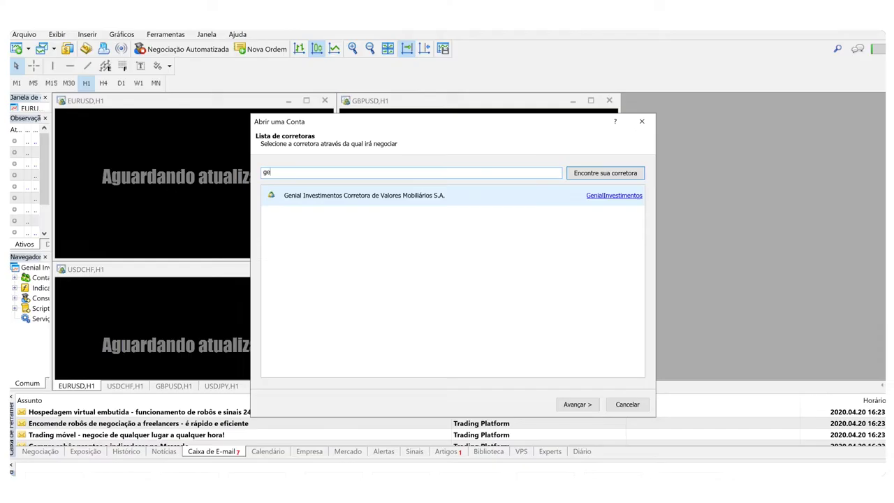
text(nial investin)
click(611, 175)
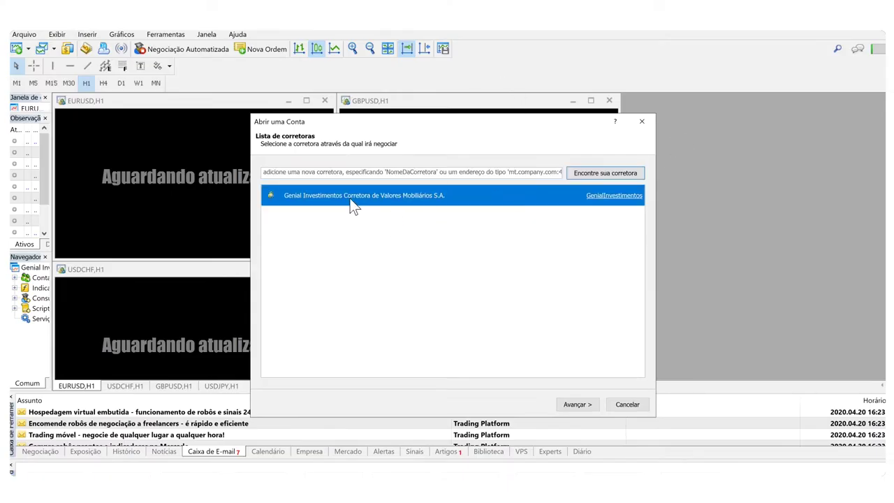
click(578, 404)
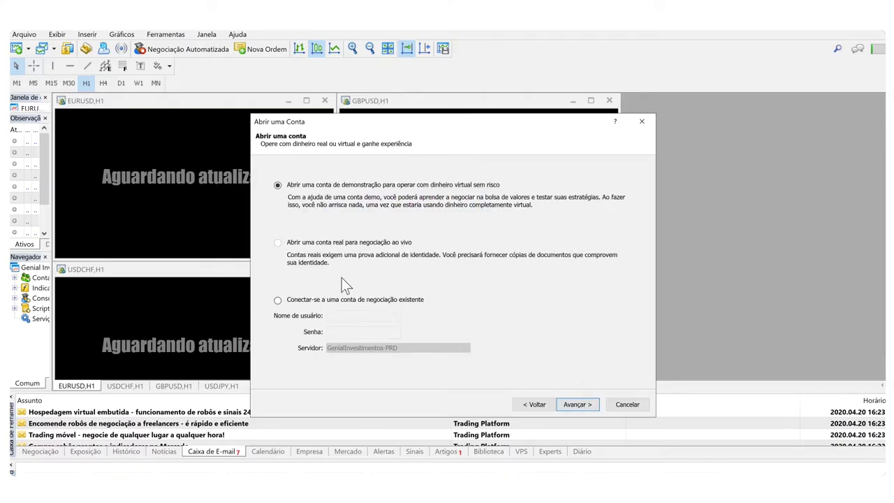
Step: Connect to the existing account by entering the user name and password
click(278, 301)
click(363, 314)
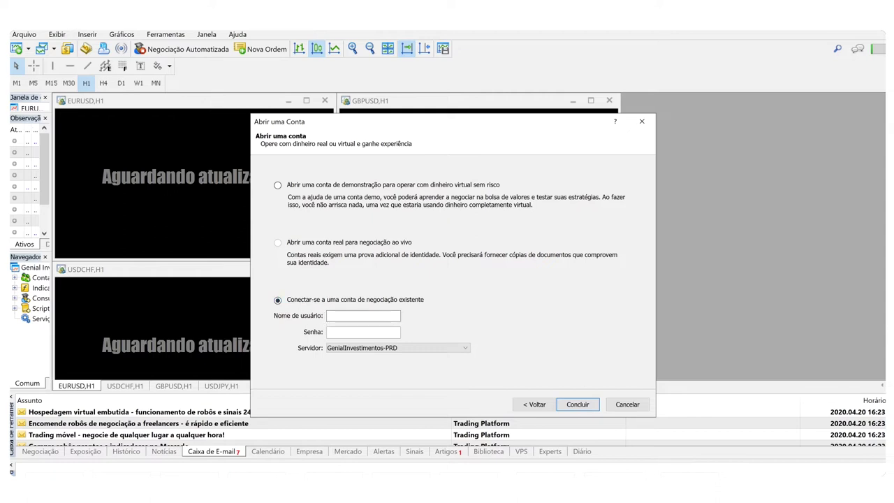
key(Tab)
text(***************)
click(618, 406)
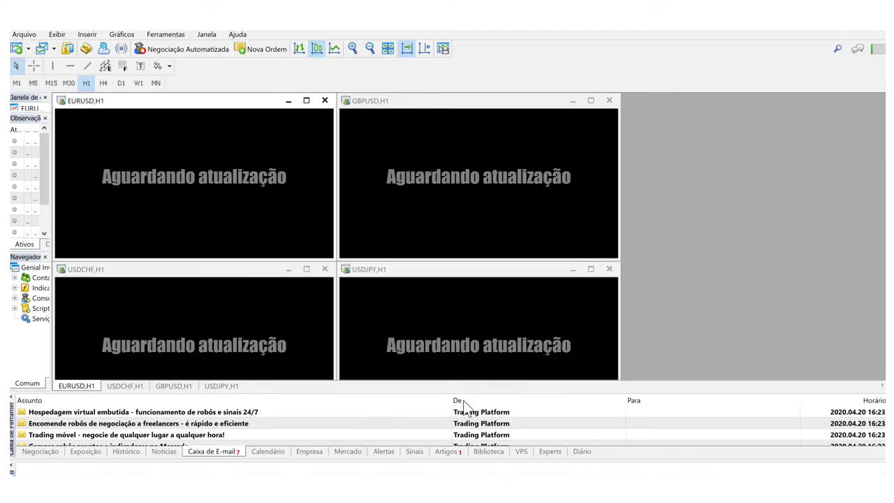
Step: Enlarge the mailbox panel and read through the seven welcome mails
click(272, 413)
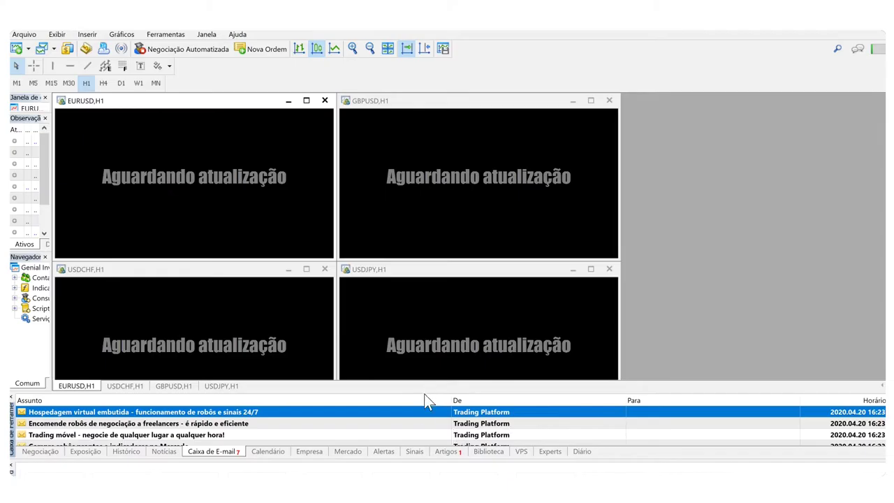
drag(425, 395, 421, 250)
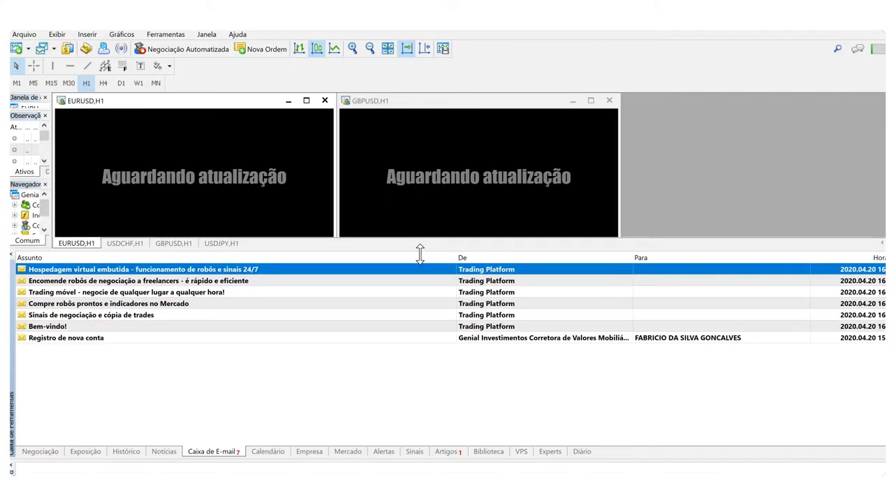
click(91, 340)
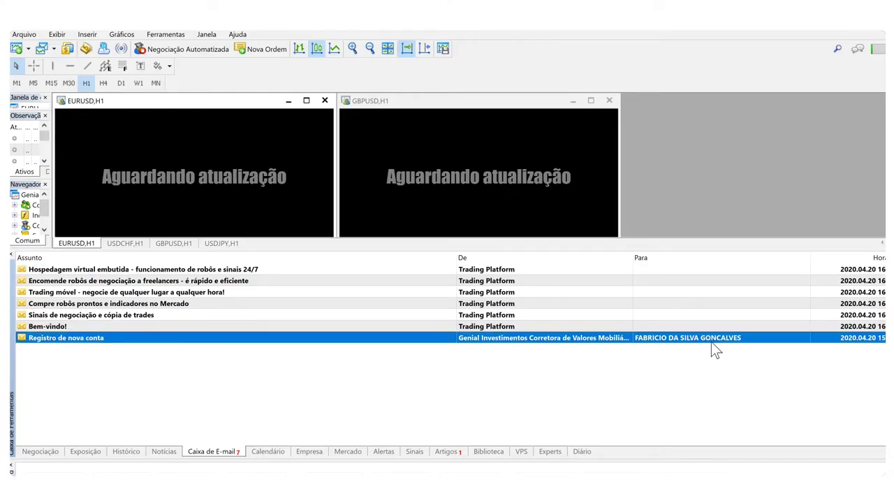
click(60, 331)
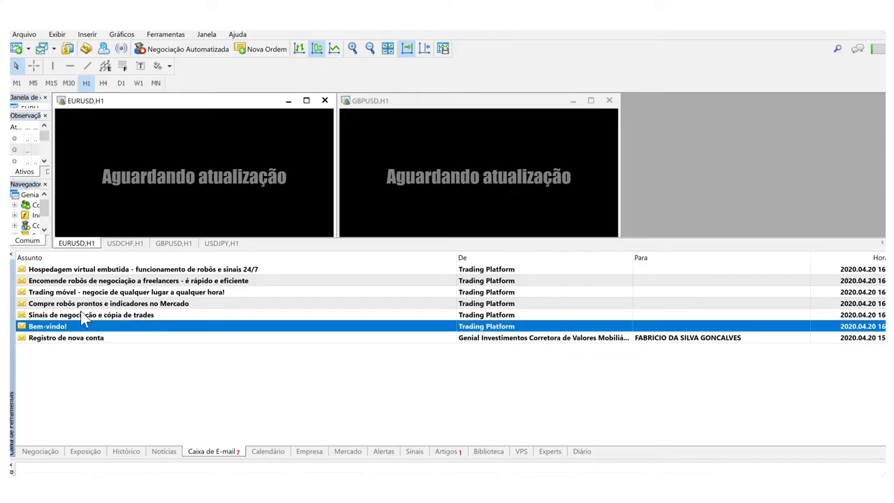
click(85, 316)
click(89, 283)
click(101, 271)
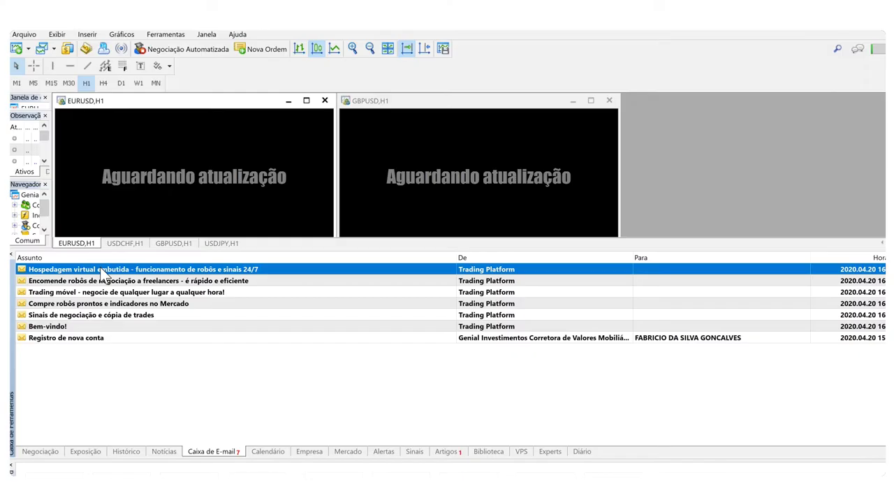
Step: Resize the mailbox to five rows and show the trade view with the 5 000.00 BRL balance
drag(520, 251, 517, 396)
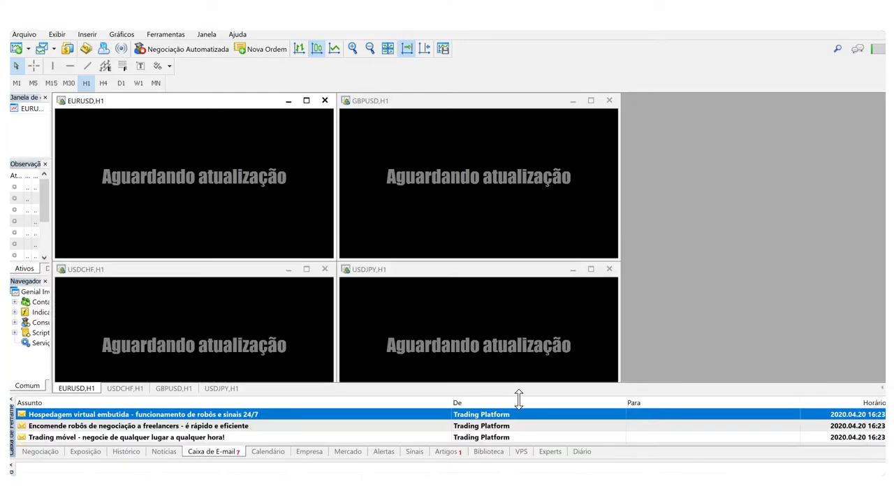
drag(422, 397, 423, 378)
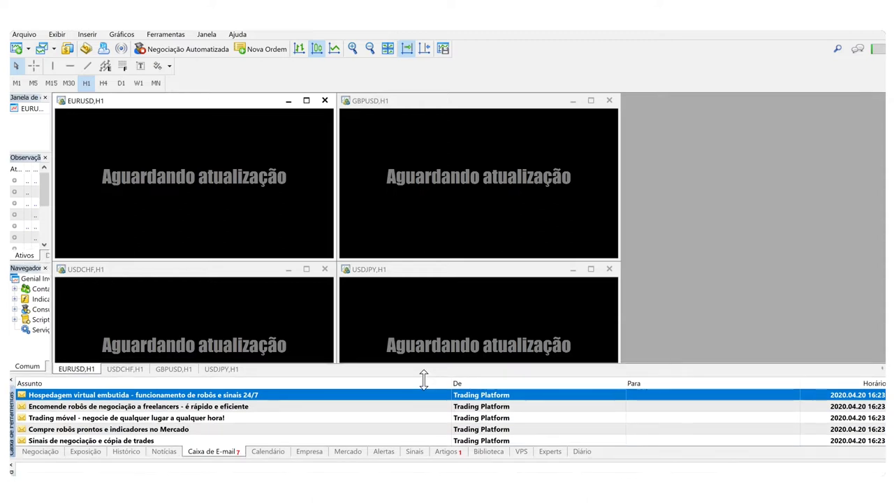
click(40, 452)
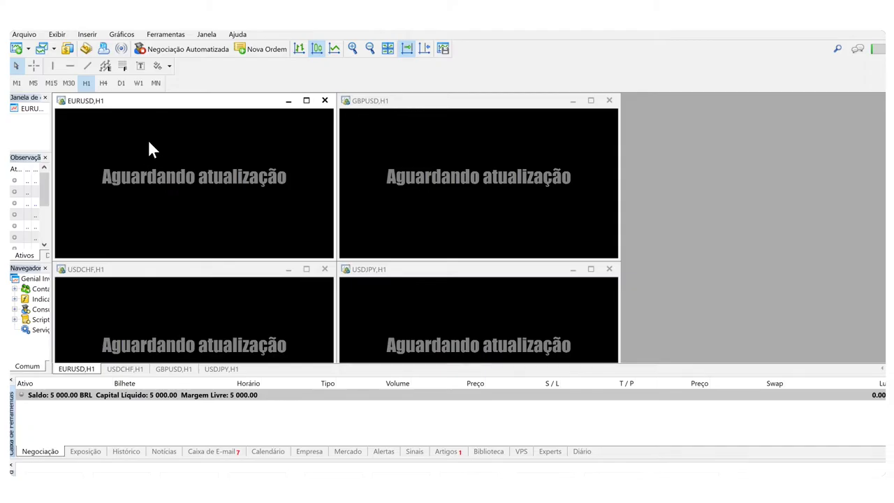
Step: Close the GBPUSD, USDJPY, USDCHF and then EURUSD chart windows
click(607, 103)
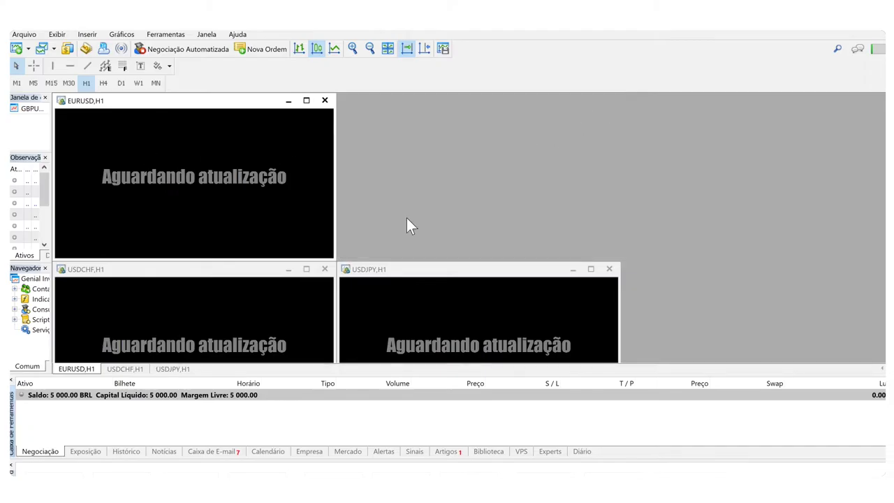
click(608, 269)
click(325, 269)
drag(337, 257, 884, 373)
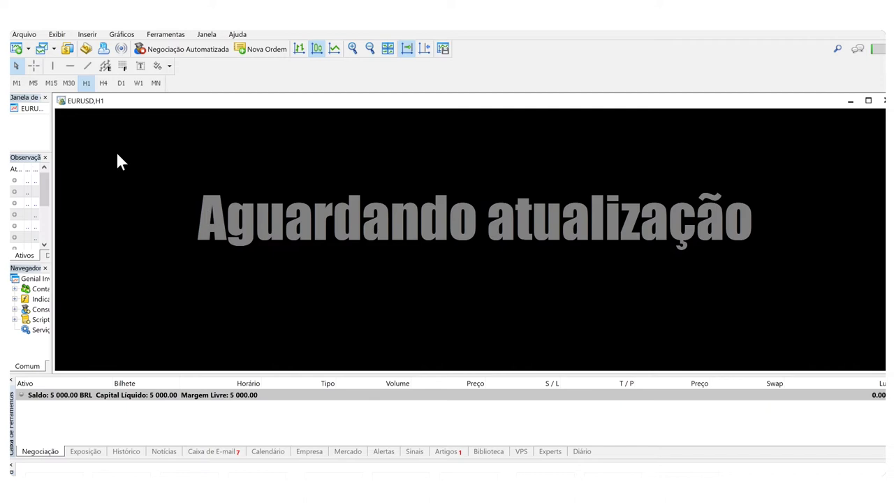
click(56, 34)
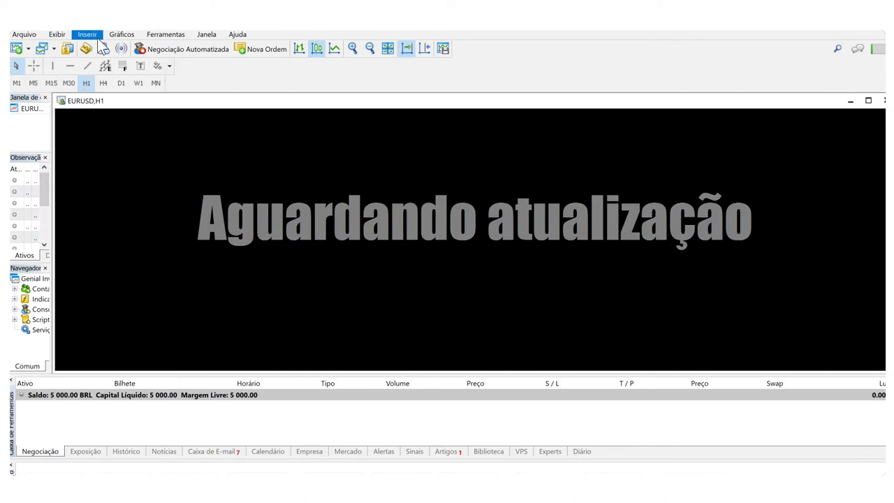
click(124, 37)
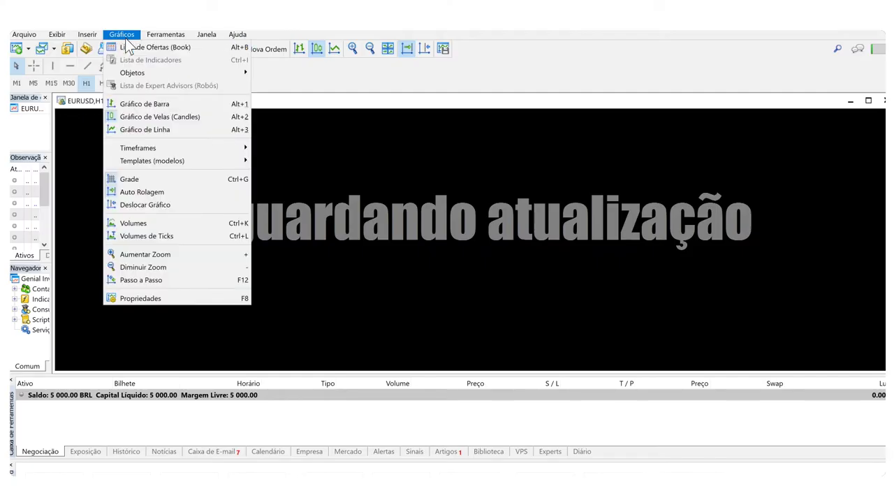
click(500, 188)
click(883, 100)
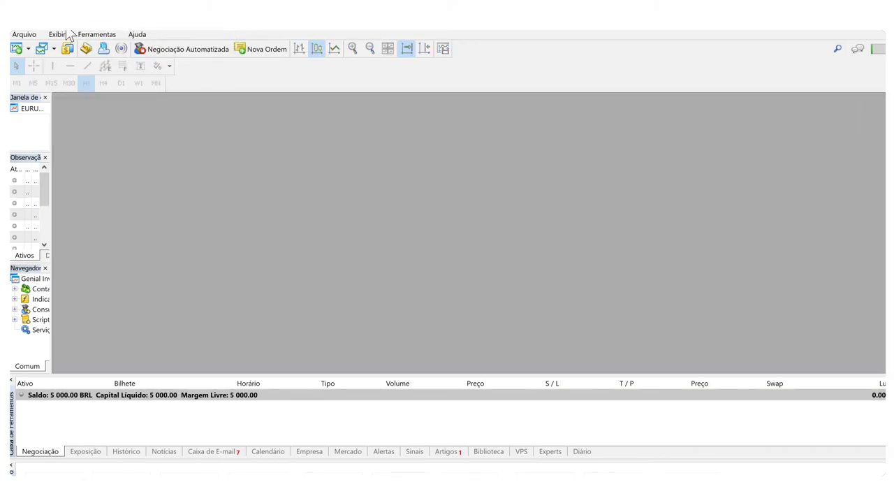
click(25, 34)
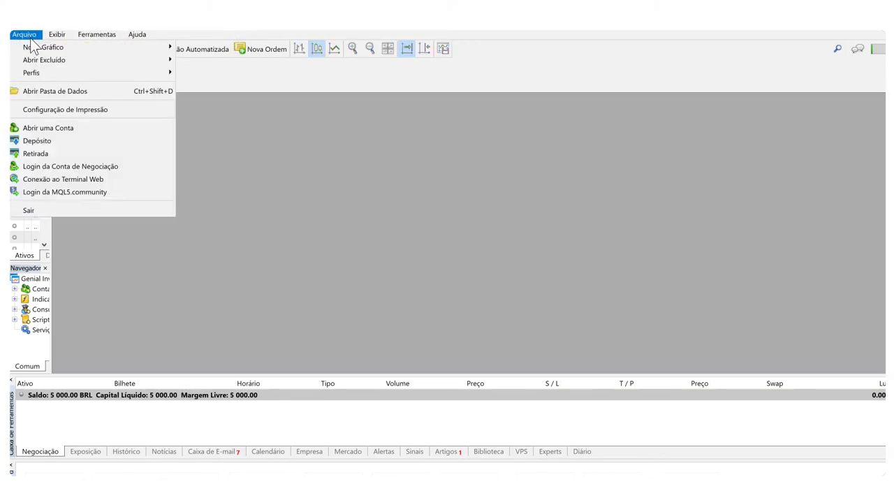
mouse_move(31, 43)
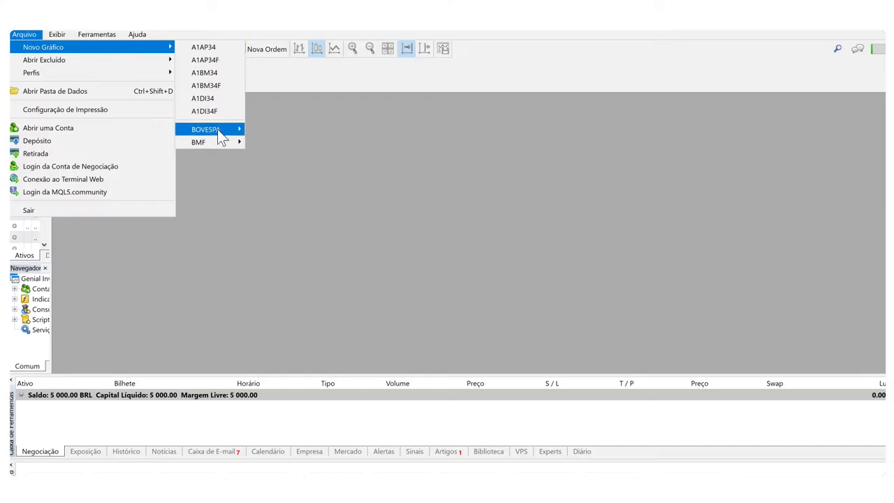
mouse_move(213, 138)
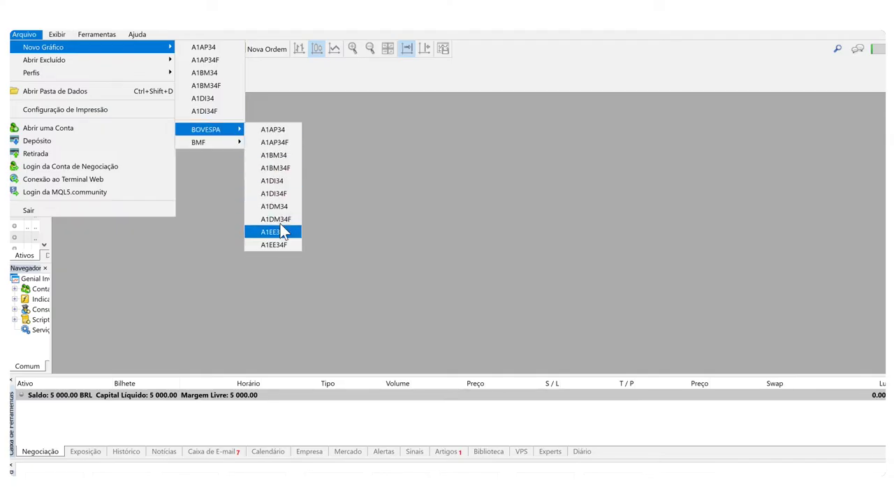
click(271, 263)
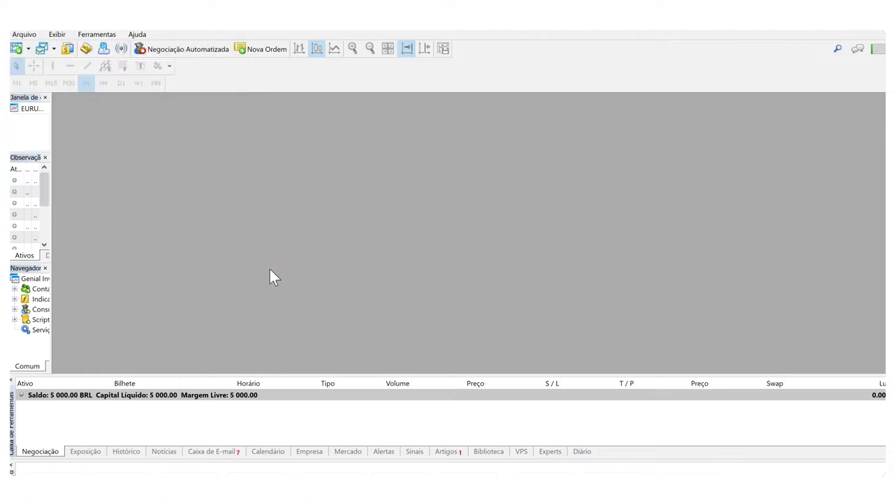
Step: In the Ativos dialog, search 'petr4' and enable PETR4 (PETROBRAS PN N2)
click(68, 50)
click(412, 204)
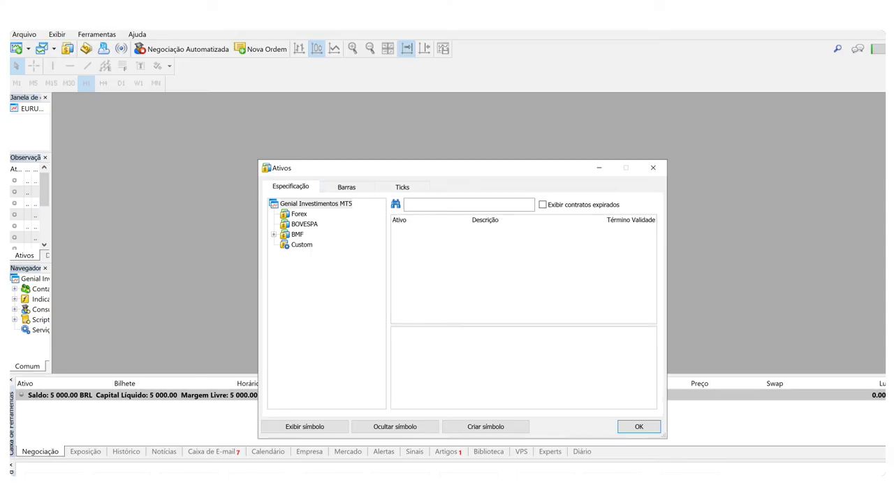
text(petr)
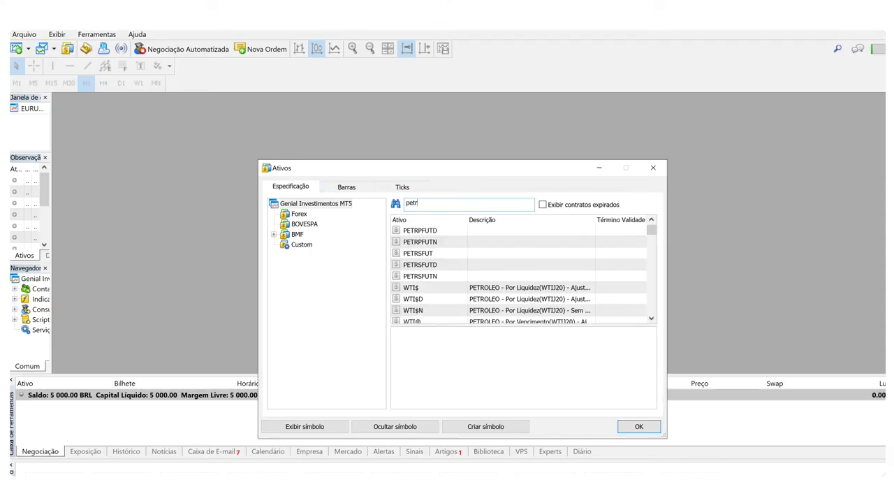
text(4)
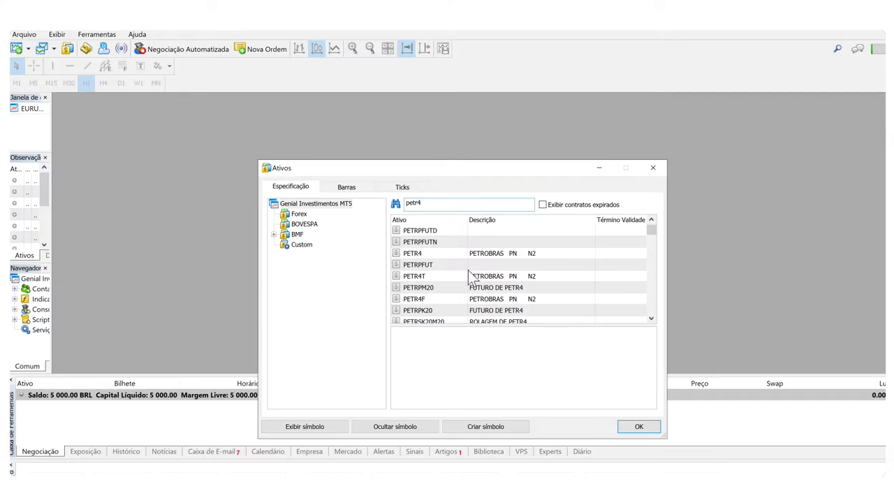
click(460, 256)
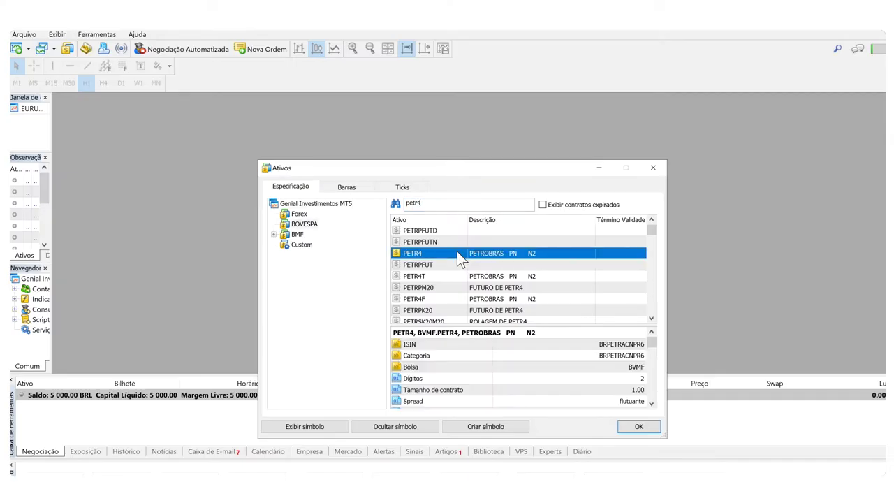
double_click(464, 253)
click(639, 427)
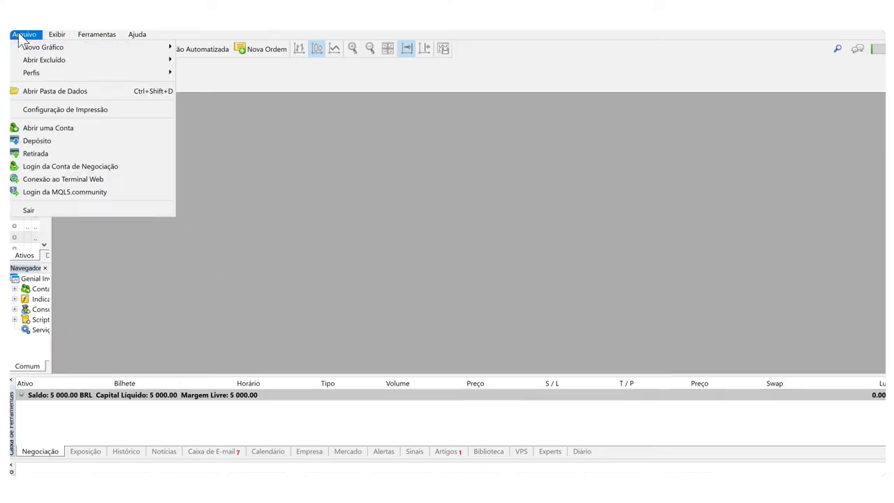
mouse_move(25, 51)
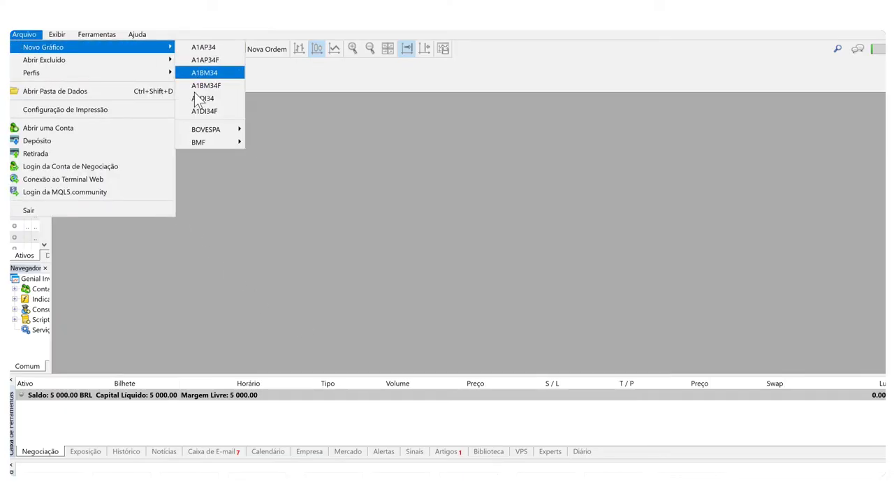
mouse_move(199, 128)
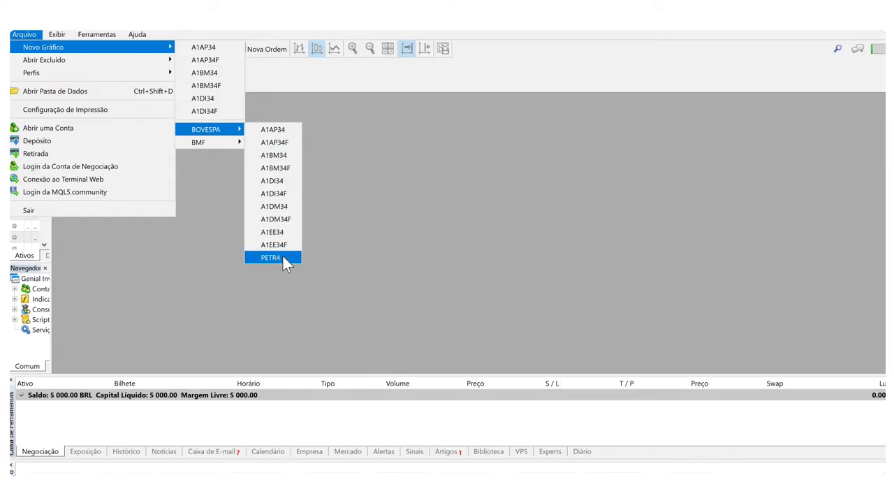
click(238, 253)
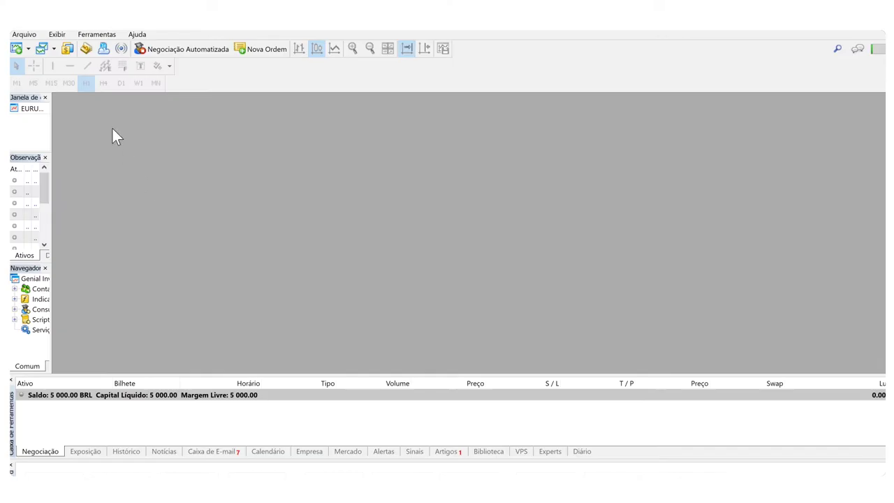
Step: In the Ativos dialog, replace the search with 'vale3' and enable VALE3 (VALE ON NM)
click(67, 49)
click(420, 203)
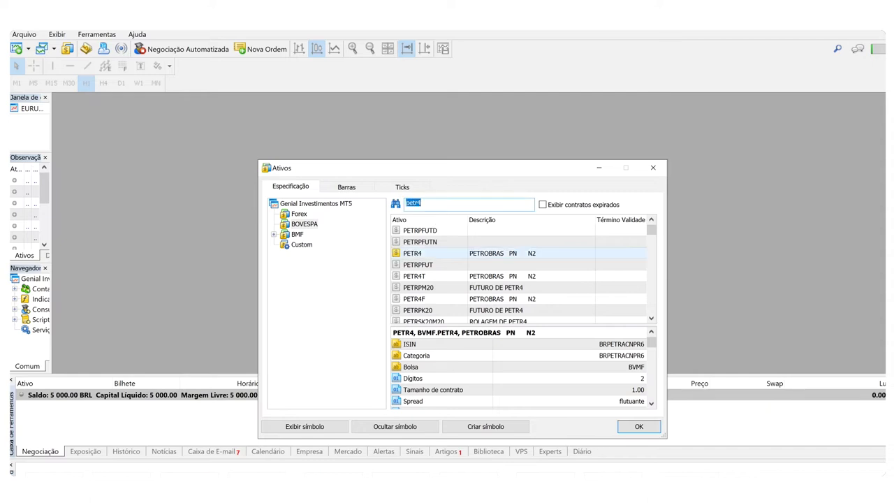
text(vale3)
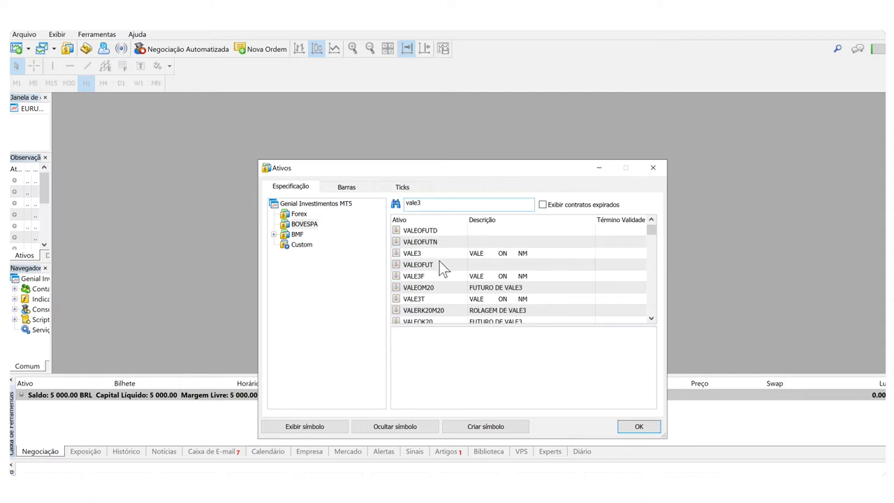
click(433, 255)
double_click(432, 253)
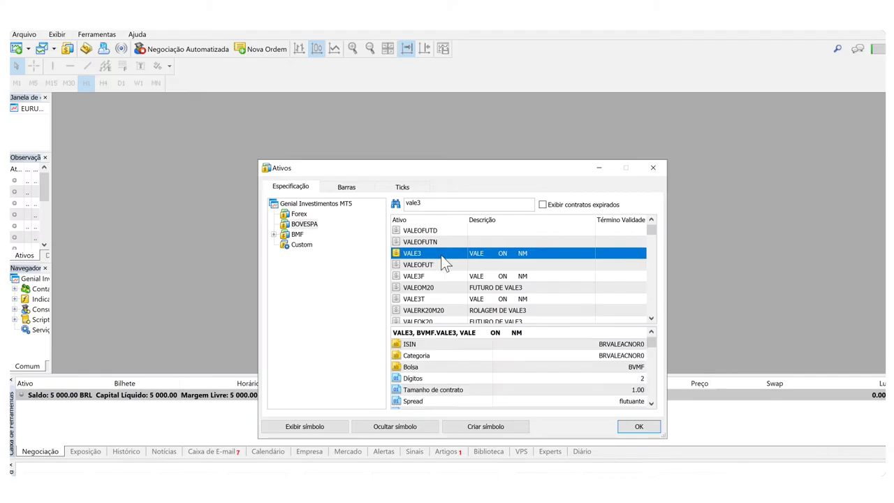
click(638, 427)
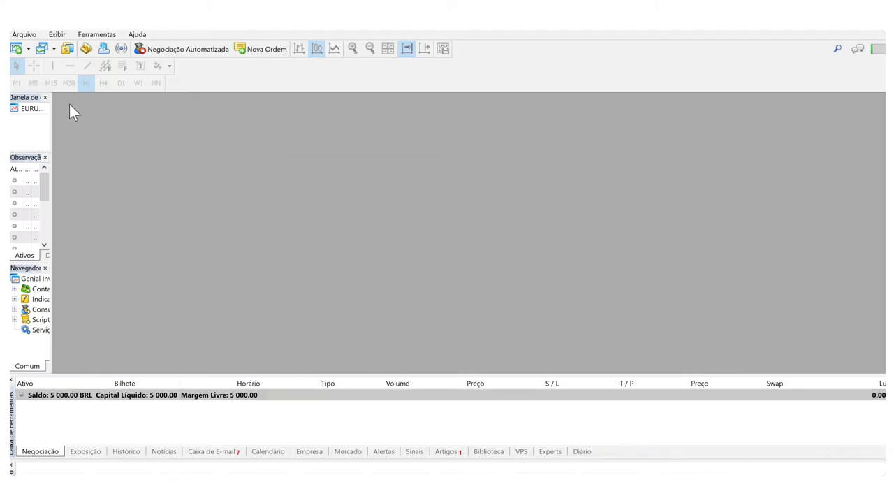
Step: Open a WINM20 chart from Arquivo > Novo Gráfico > BMF
click(24, 34)
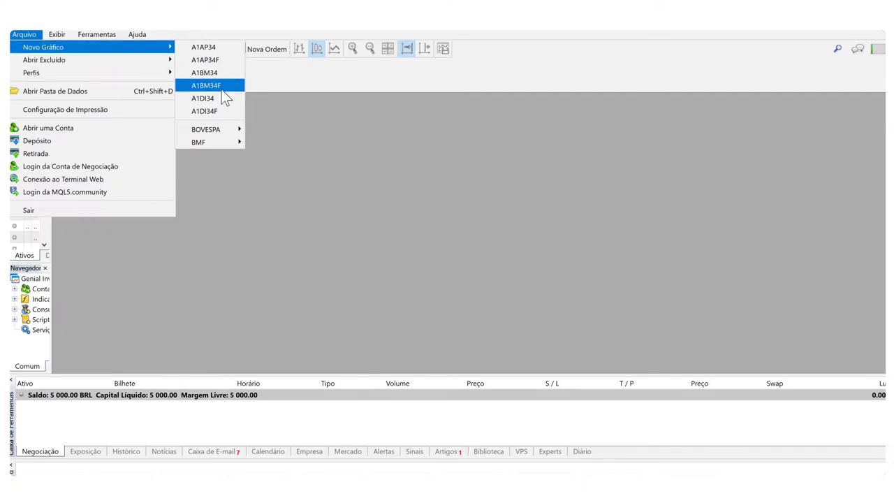
mouse_move(220, 128)
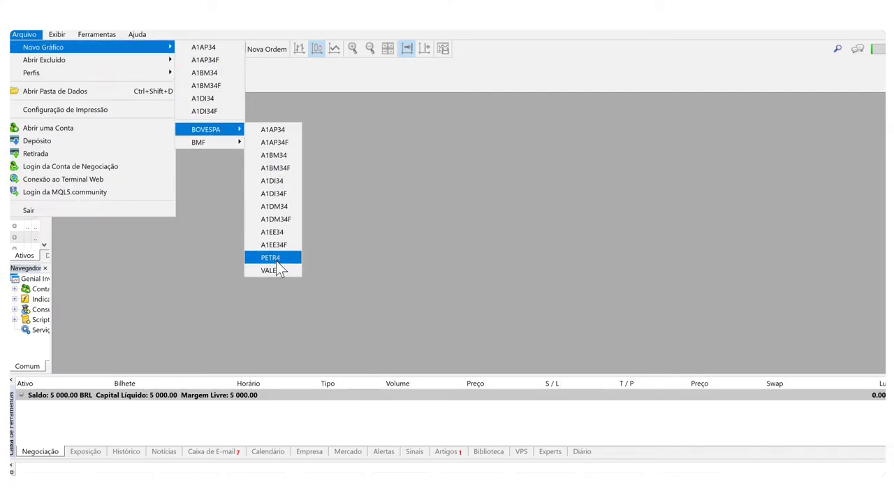
mouse_move(211, 145)
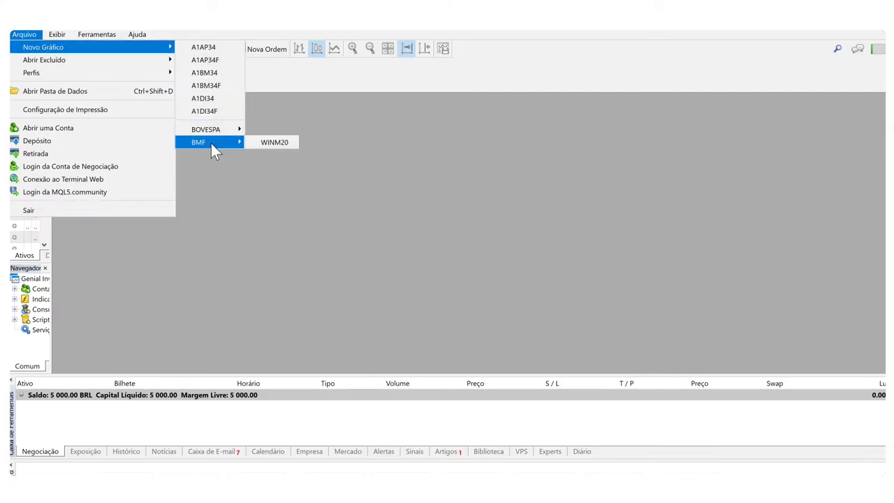
click(269, 142)
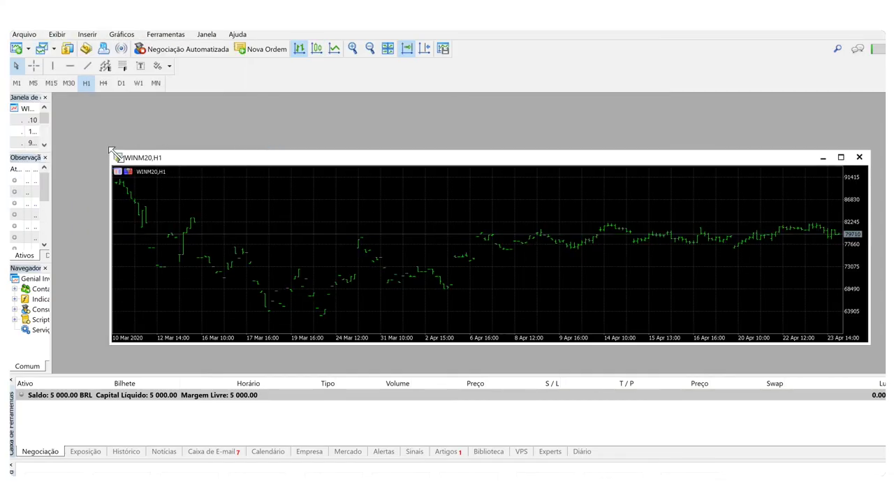
Step: Stretch the WINM20 chart window to fill the workspace and display candlesticks
drag(112, 152, 55, 96)
drag(862, 340, 885, 370)
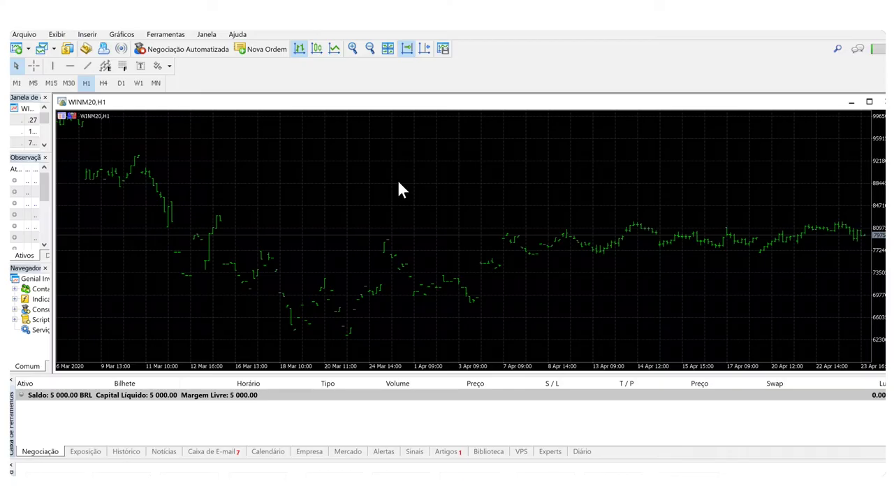
click(312, 52)
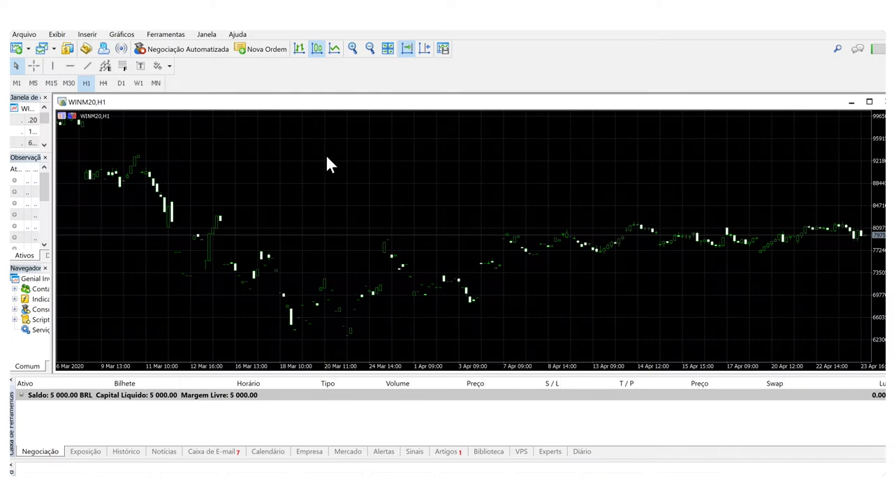
Step: Try the M15, H4 and H1 timeframes, ending on M5
click(33, 83)
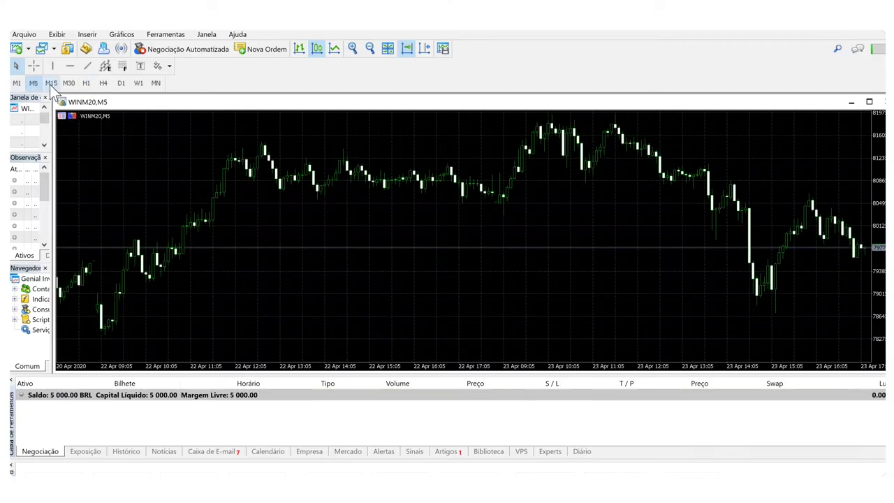
click(51, 83)
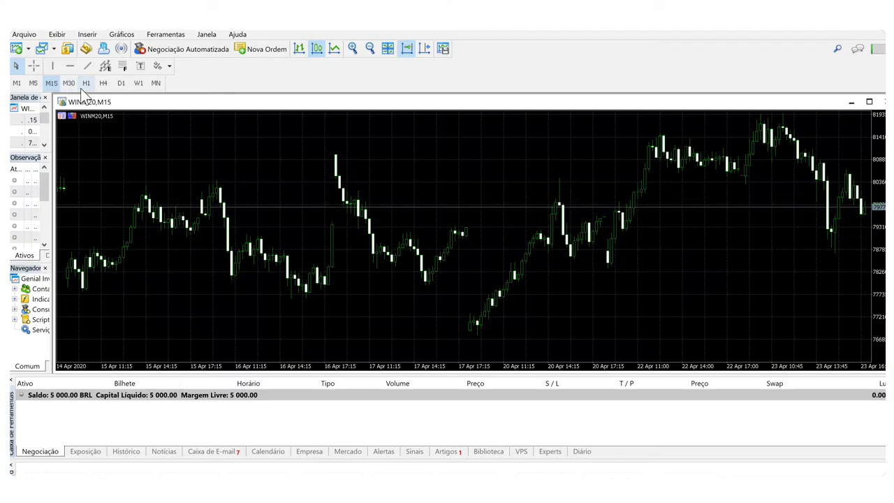
click(103, 84)
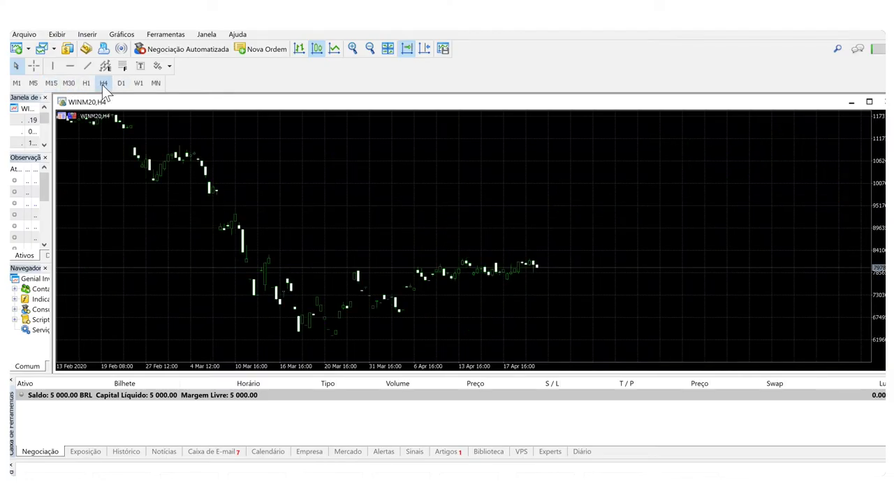
click(86, 83)
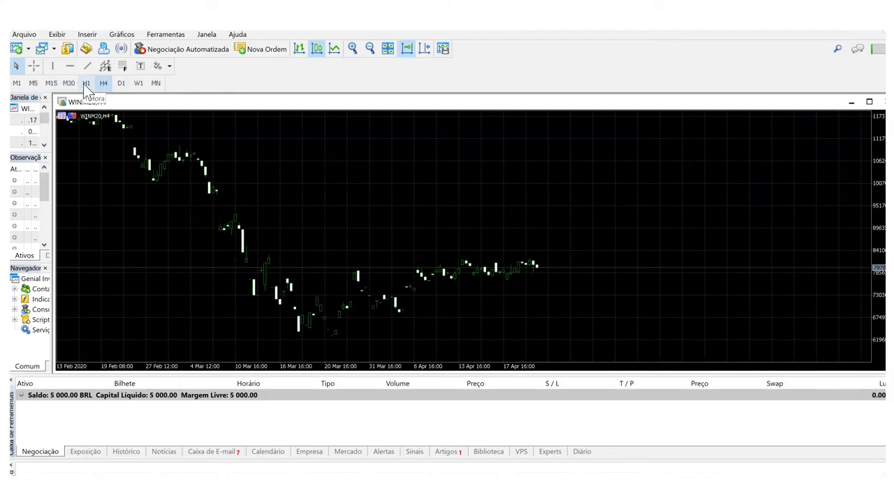
click(33, 83)
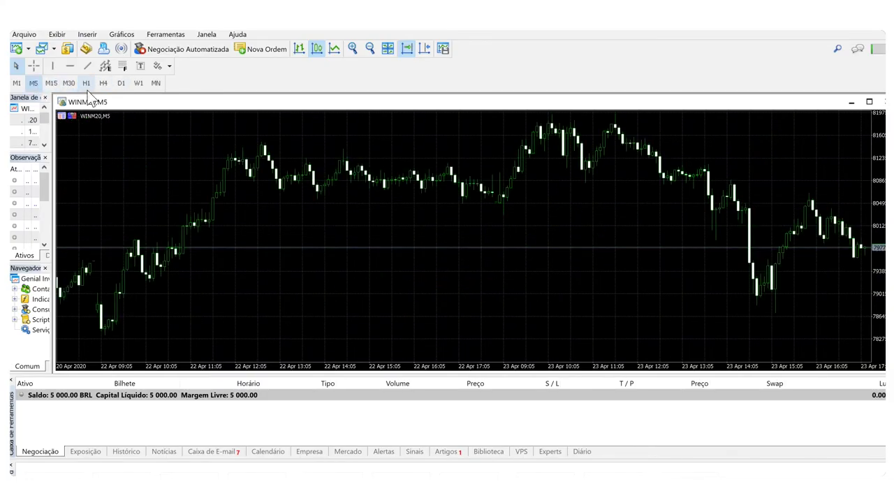
Step: Open the WINM20 chart's Propriedades dialog (F8) on the Cores tab
right_click(747, 212)
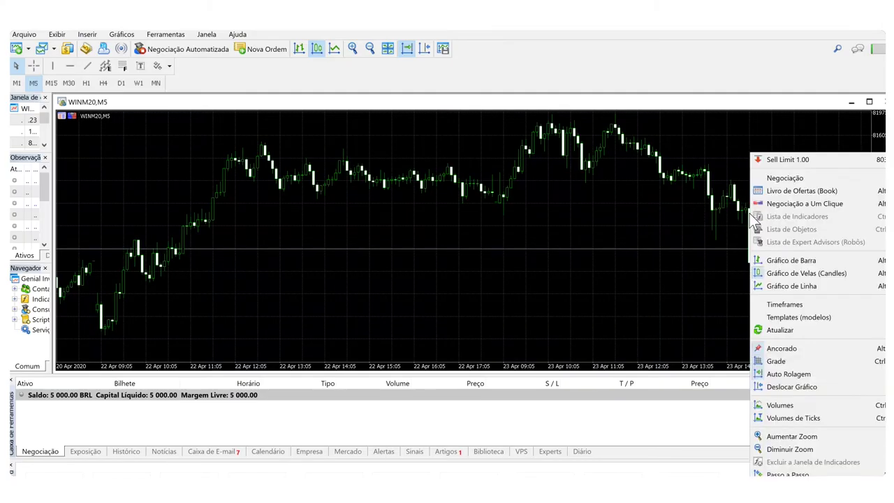
key(F8)
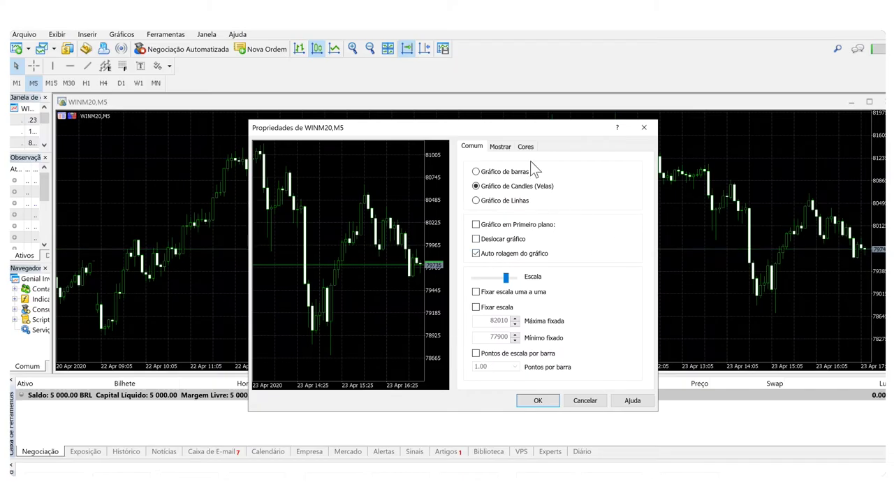
click(525, 146)
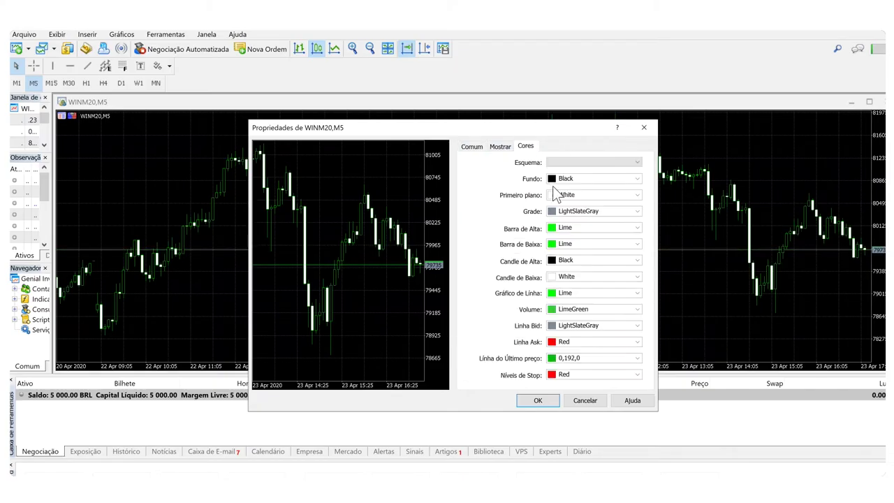
Step: Set Fundo White, Candle de Baixa Red, Candle de Alta White, and both Barra colours Black, then apply
click(637, 179)
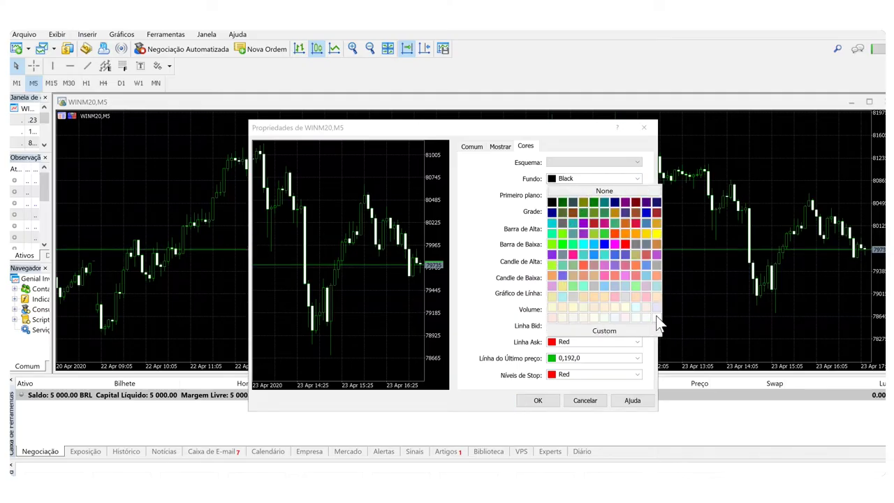
click(656, 317)
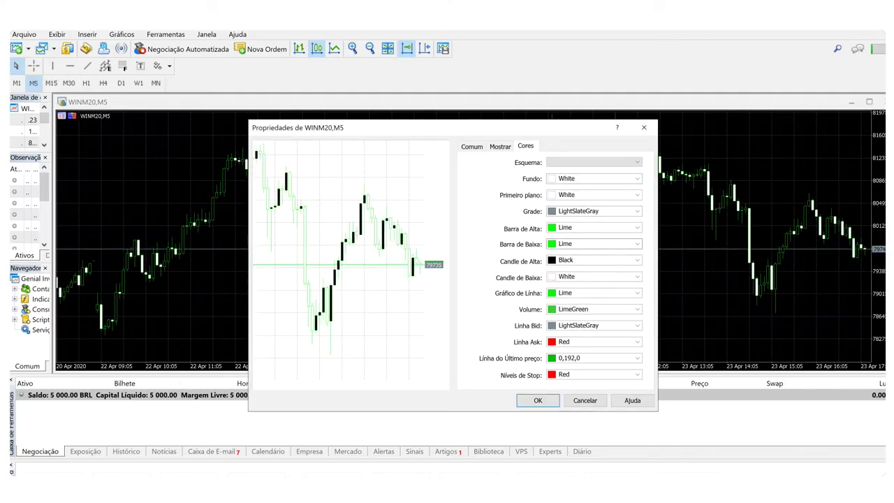
click(638, 276)
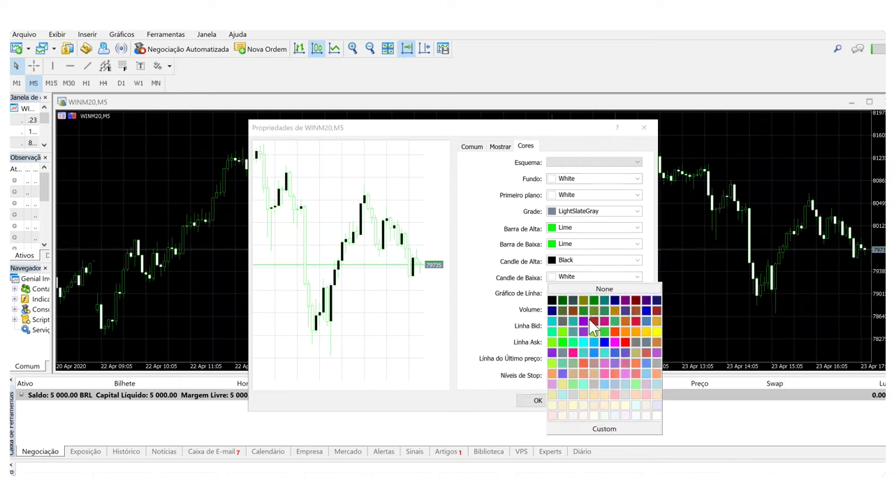
click(627, 341)
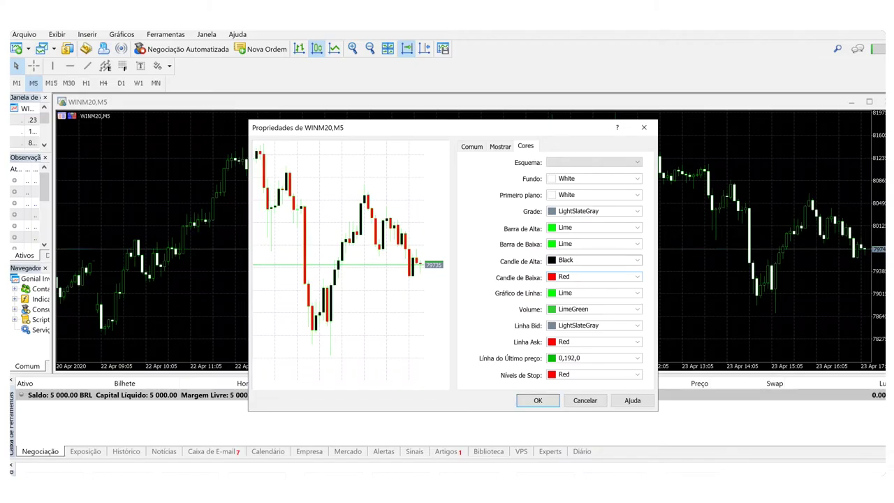
click(637, 260)
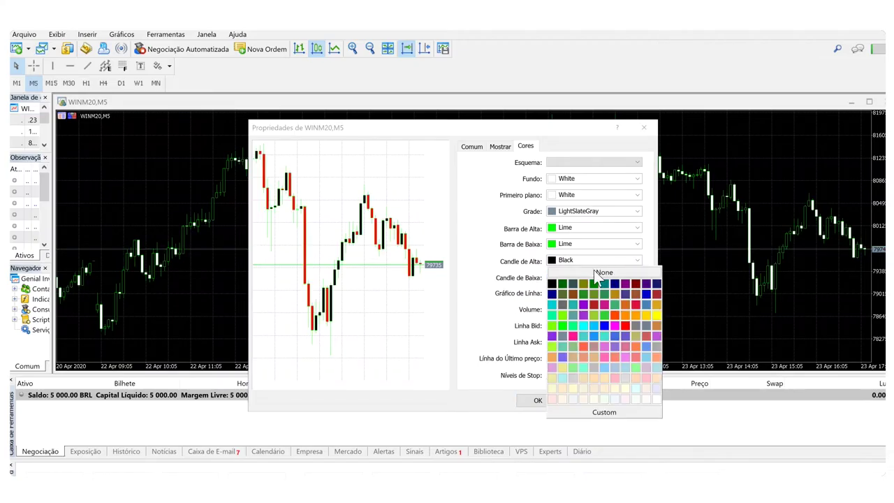
click(657, 399)
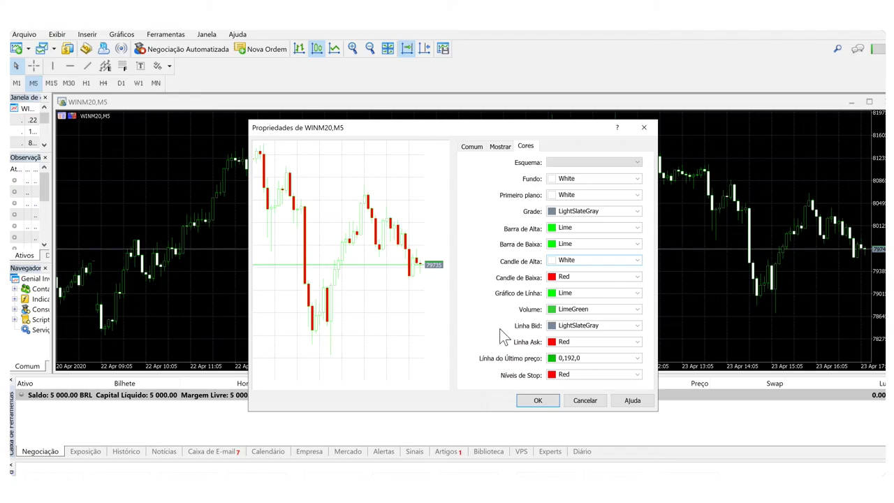
click(636, 228)
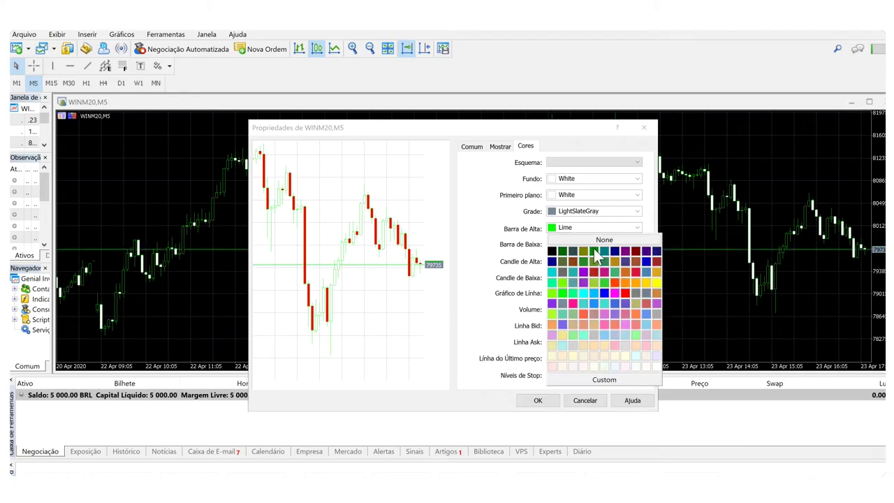
click(555, 255)
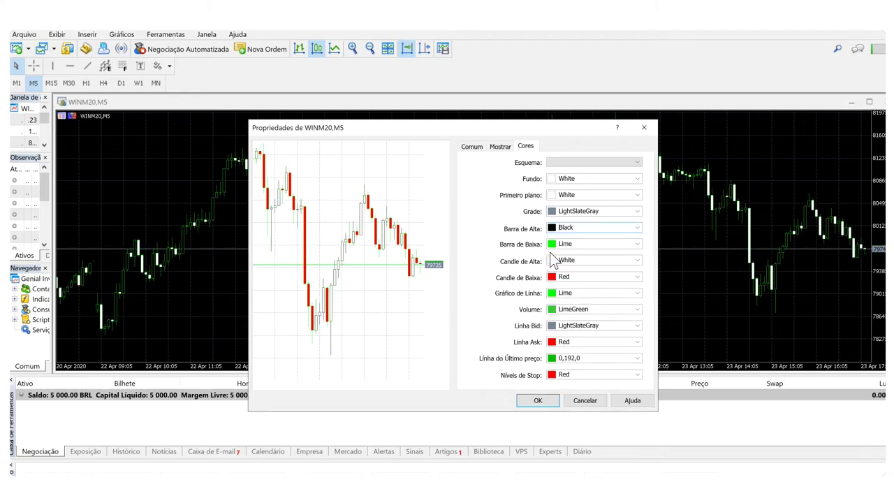
click(636, 244)
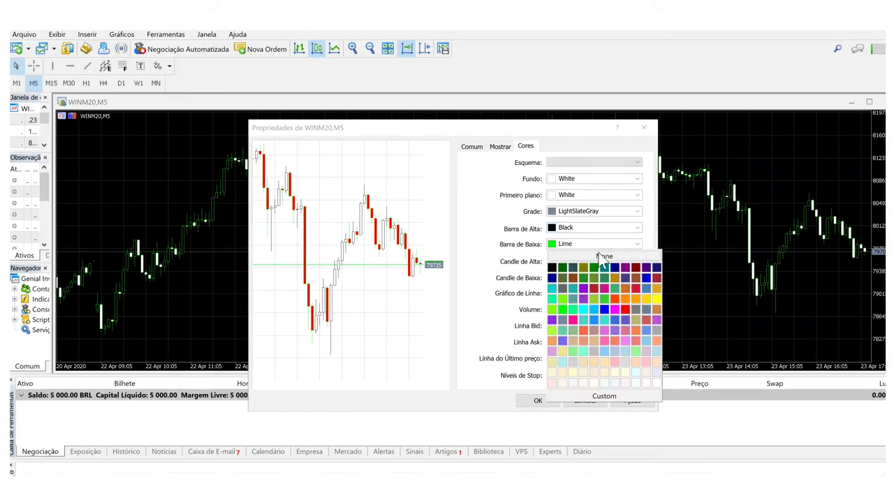
click(555, 273)
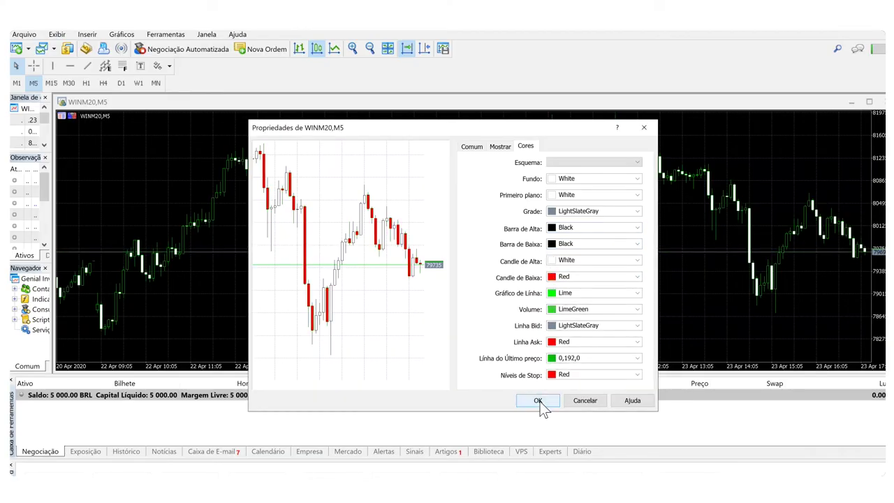
click(536, 402)
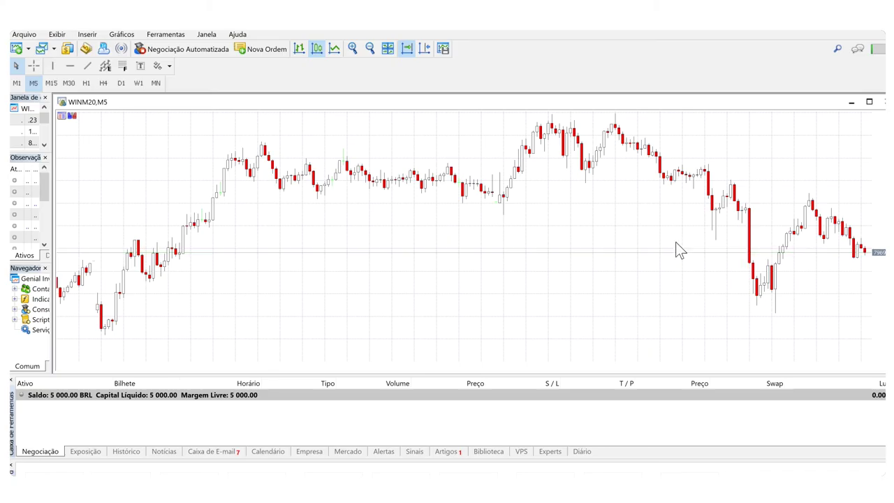